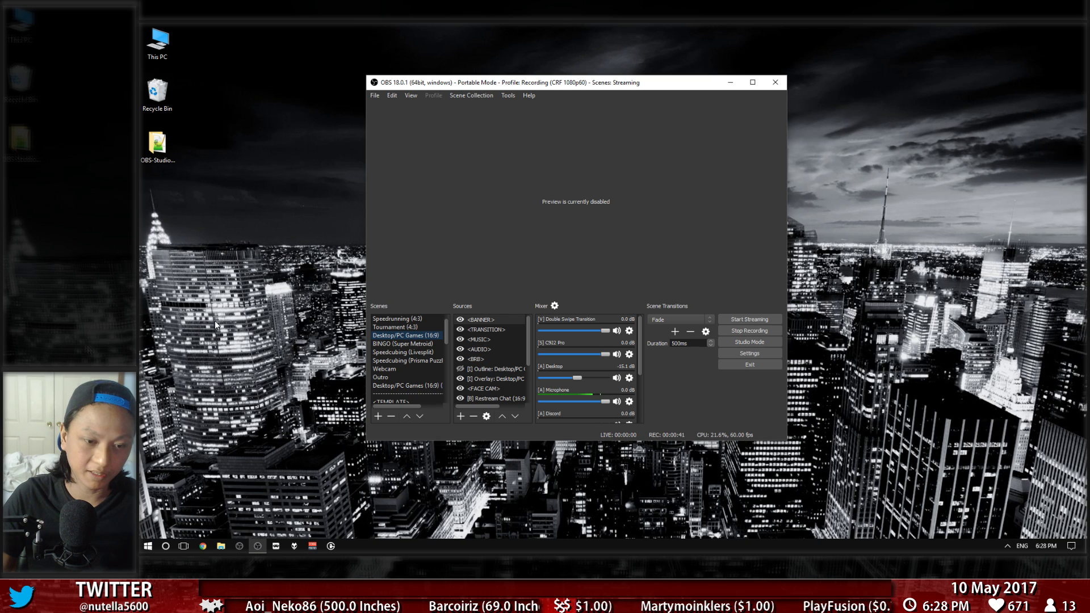
Step: In Chrome, search 'reaper' and open the REAPER | ReaPlugs result page
click(209, 546)
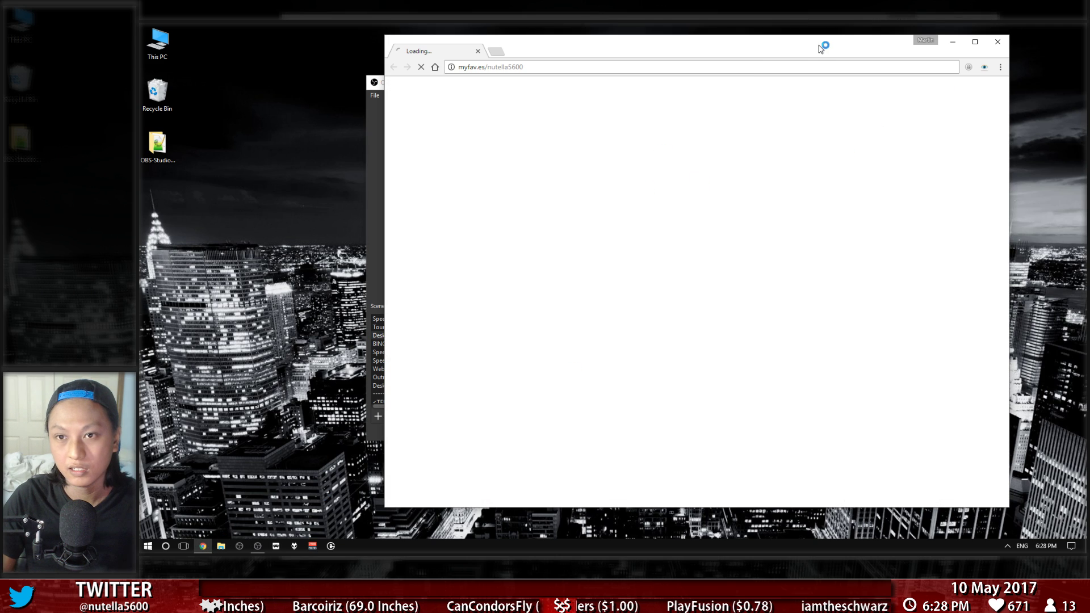
click(702, 70)
text(reaper plugins)
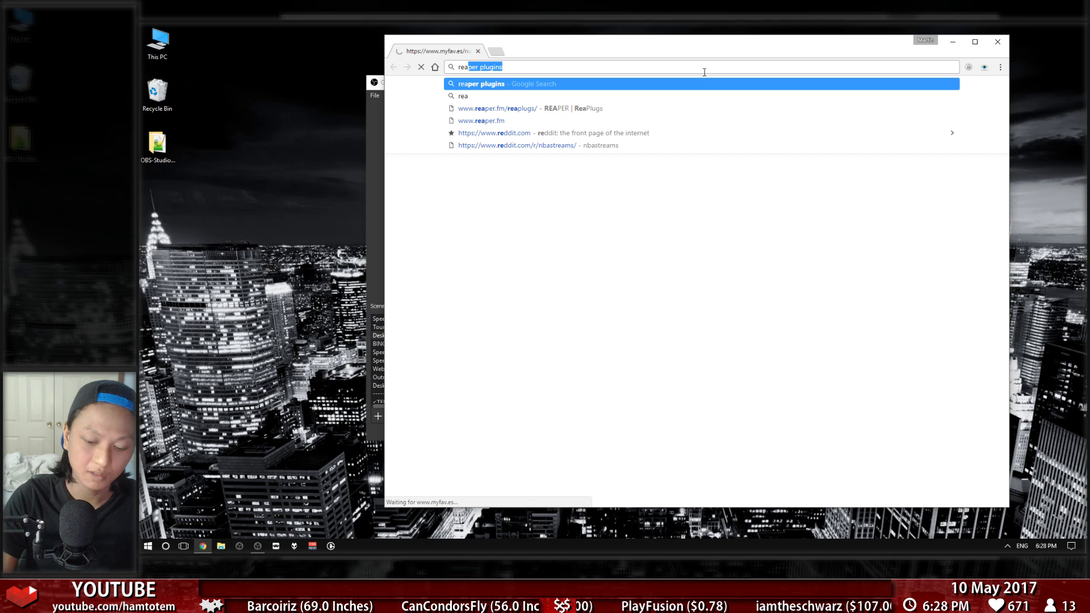
key(Return)
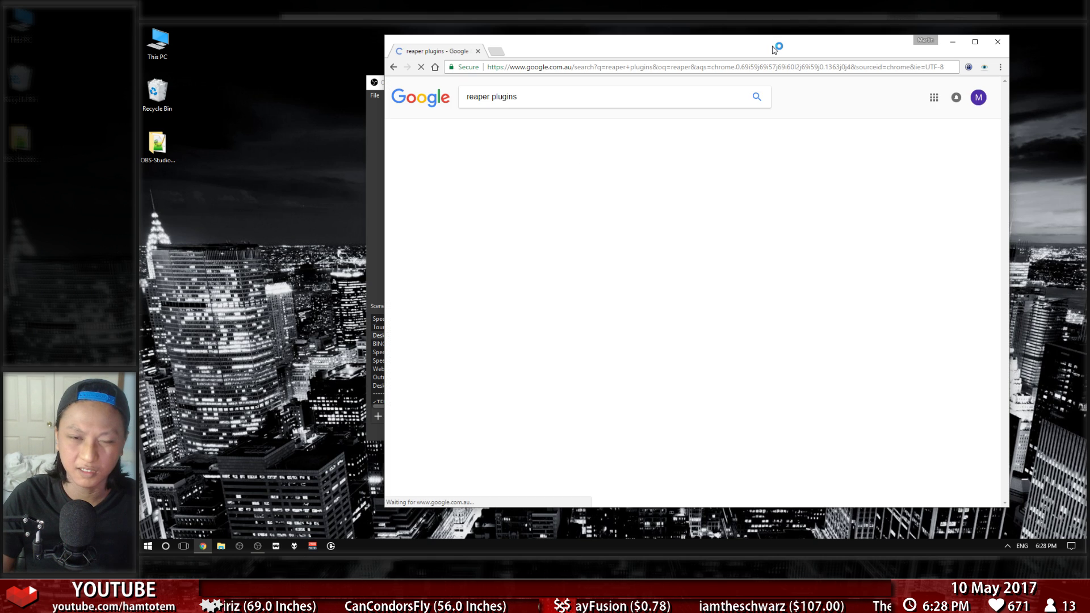
drag(773, 49, 672, 46)
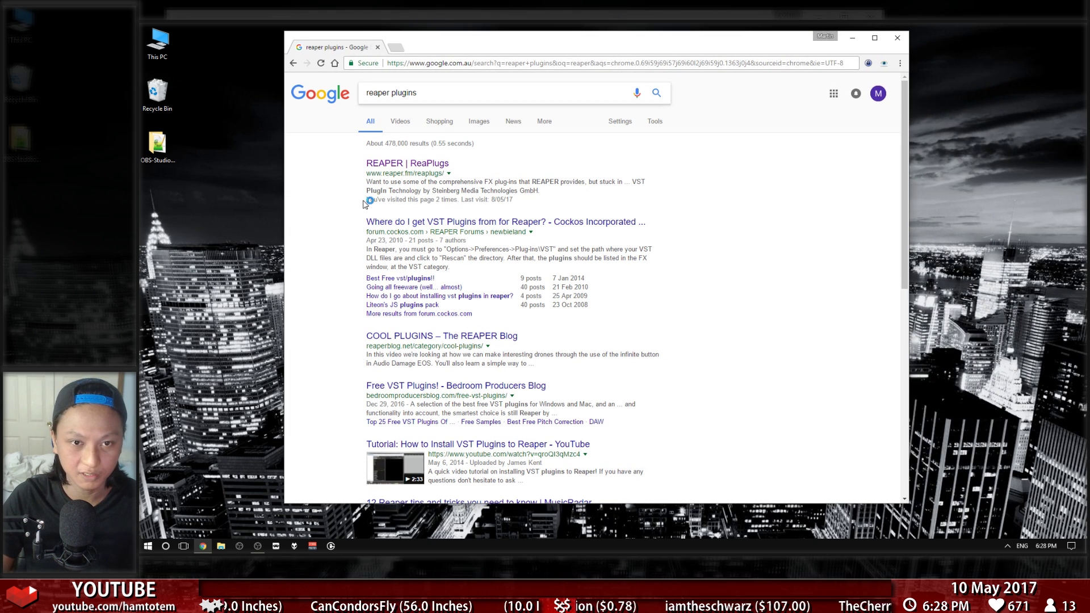
click(414, 164)
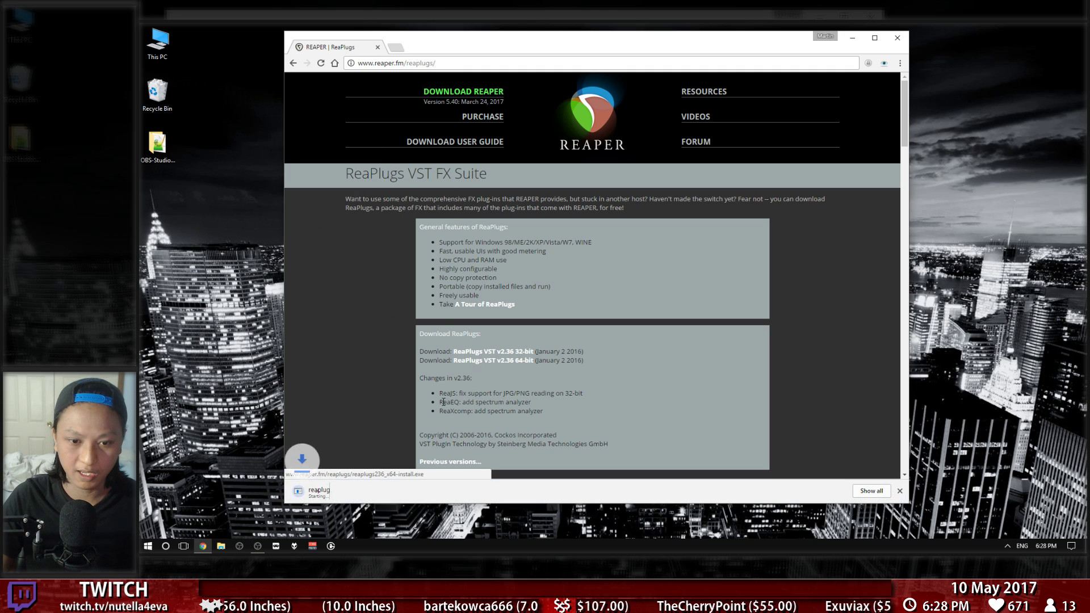
Step: Install ReaPlugs VST FX Suite v2.36 x64 with default components and location, then dismiss the completion message
click(333, 492)
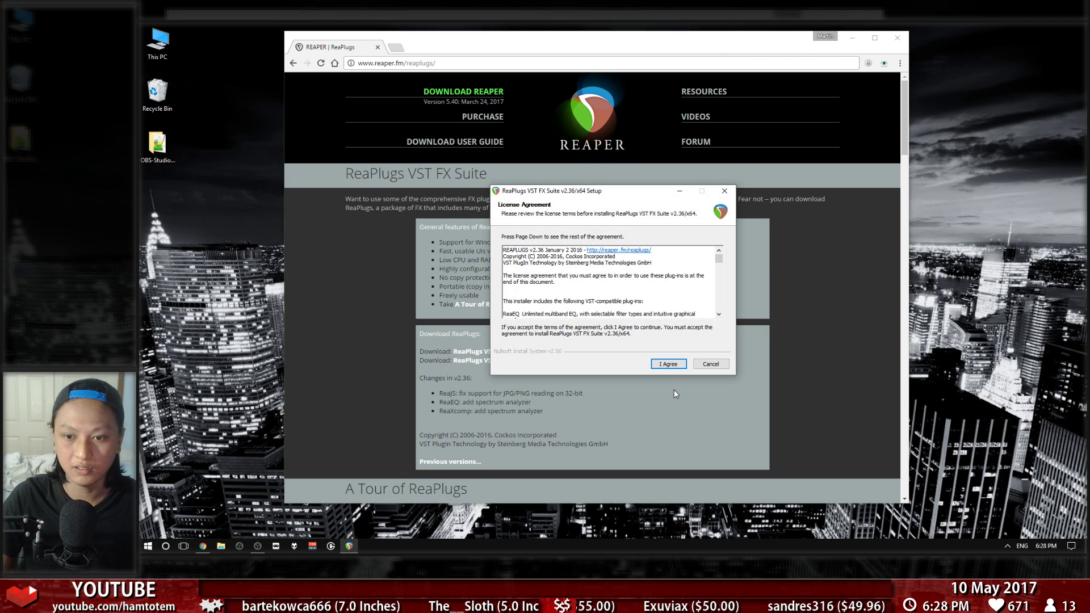
click(666, 364)
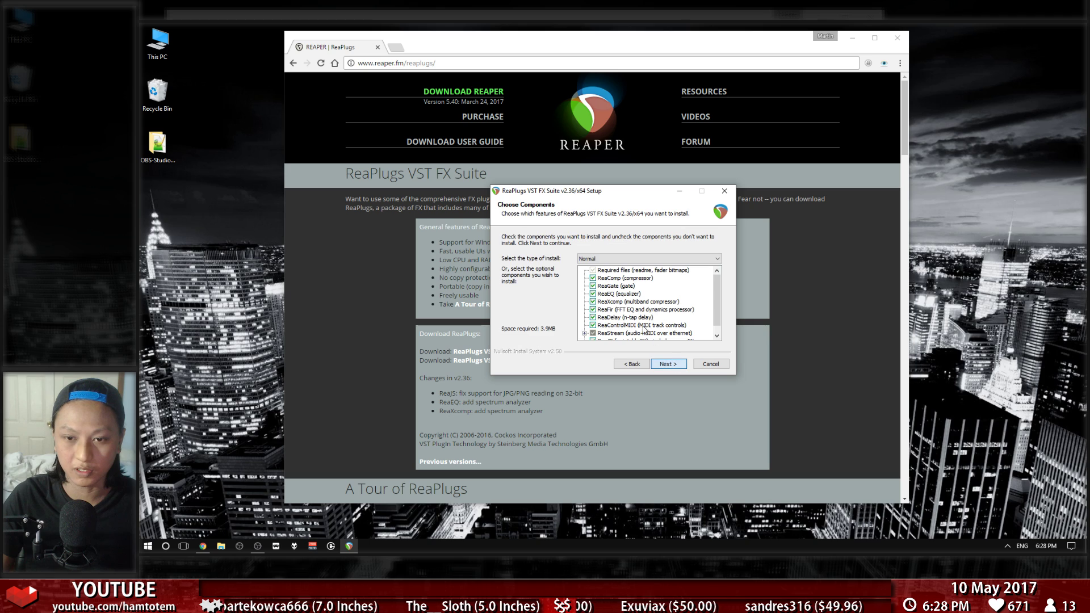
click(663, 366)
click(667, 365)
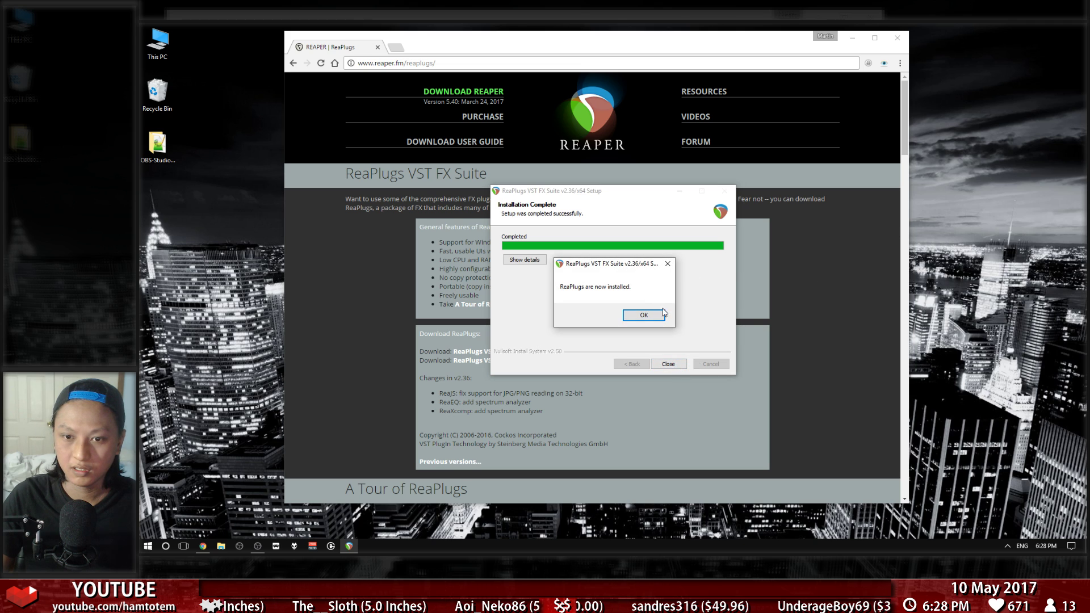
click(660, 315)
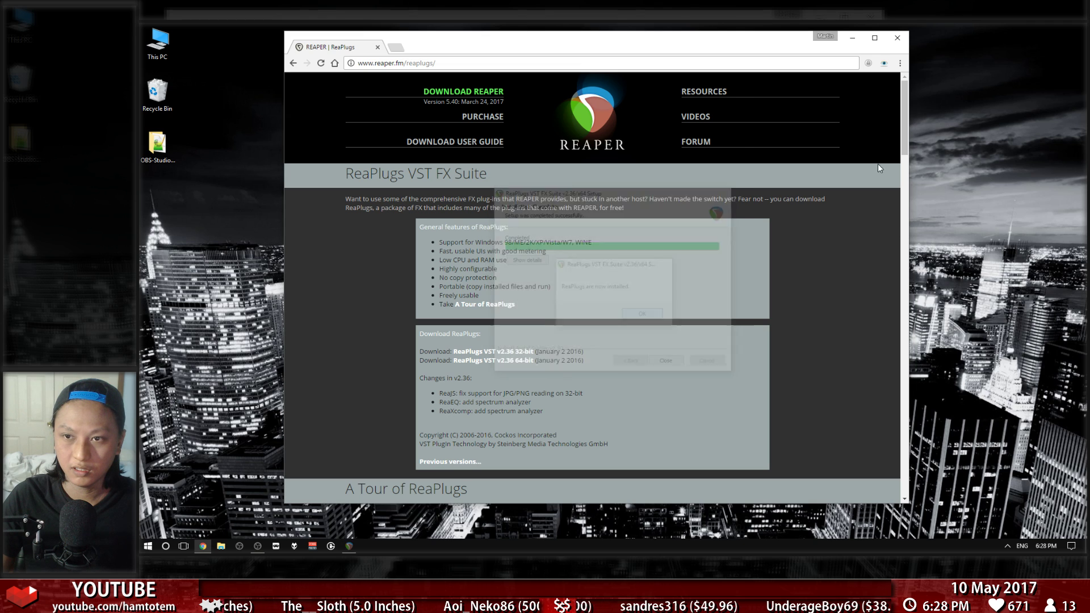
Step: Close Chrome and open the Microphone source's Filters from its gear menu in the Mixer
click(904, 42)
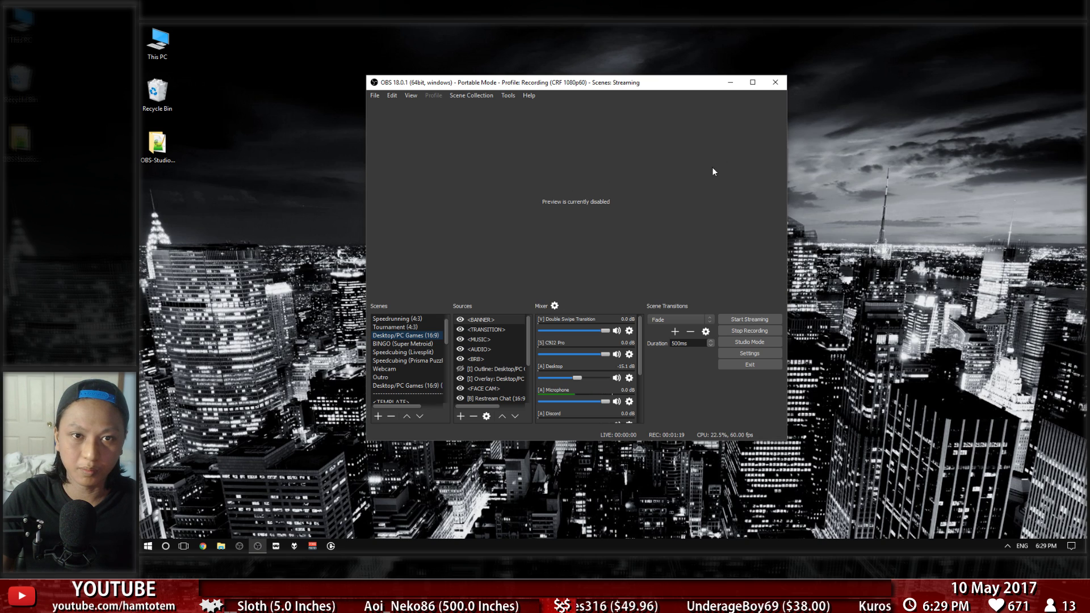
scroll(641, 349, down, 2)
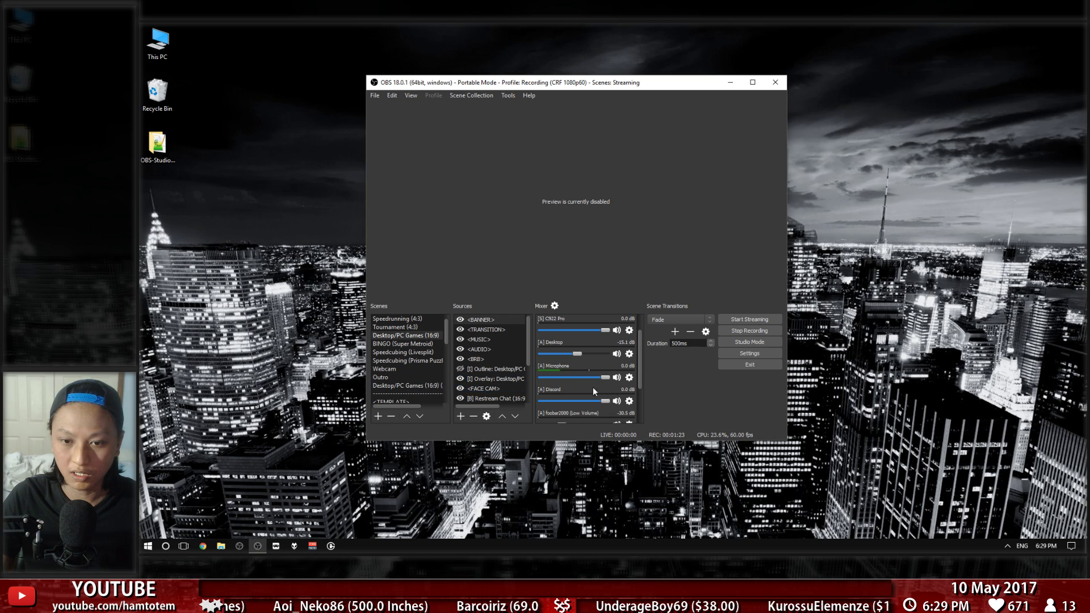
scroll(641, 348, up, 2)
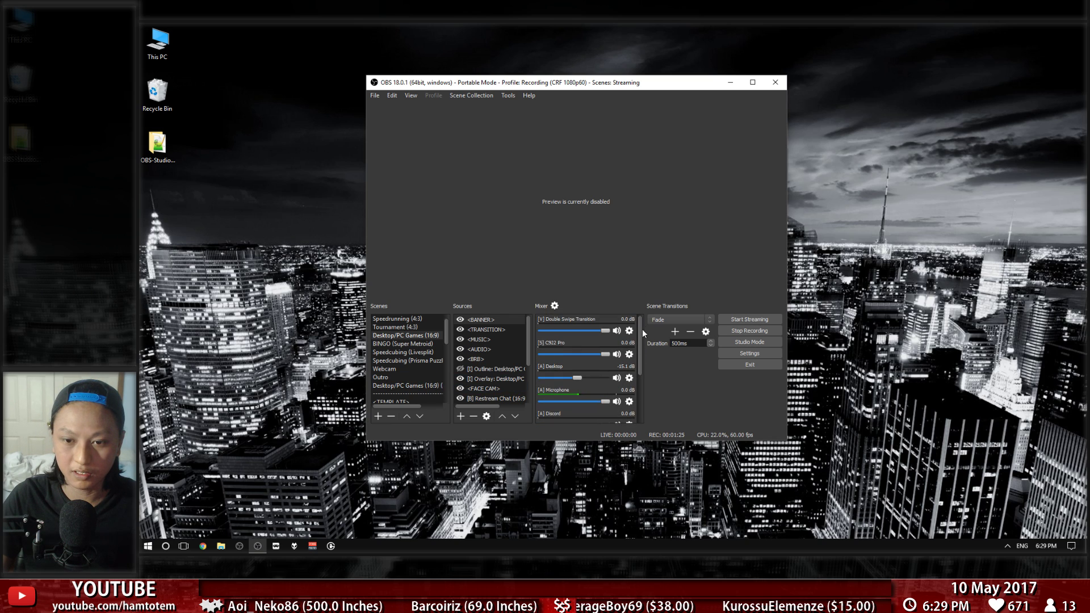
click(629, 402)
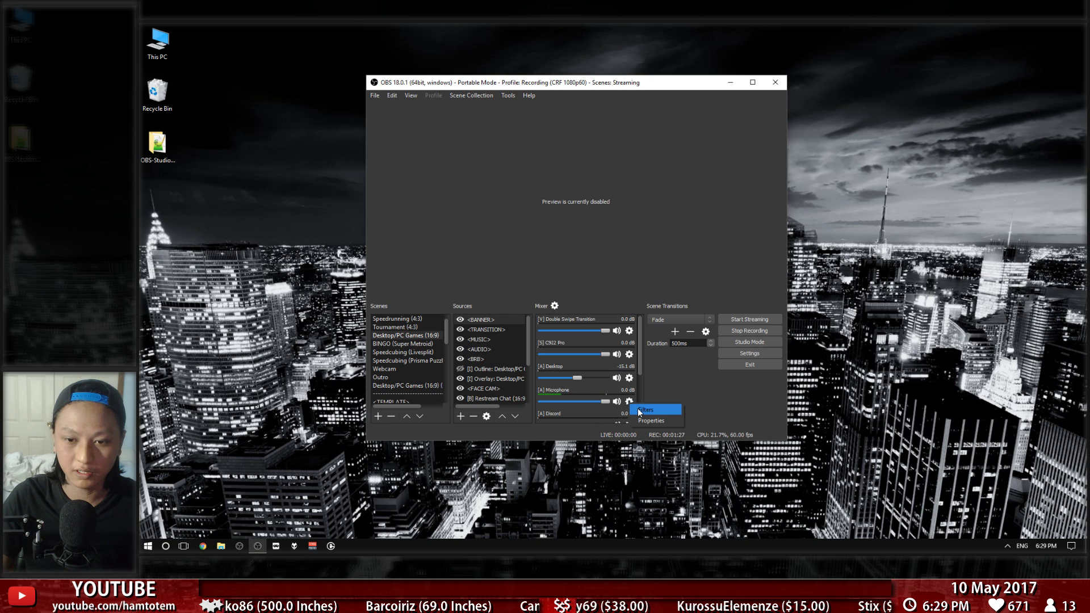
click(639, 410)
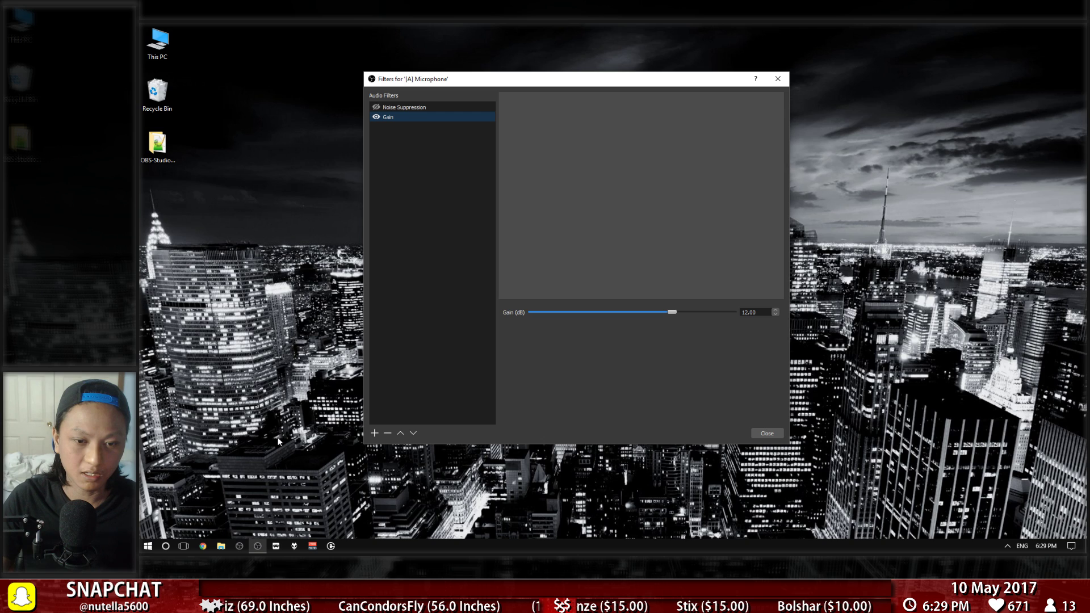
Step: Add a VST 2.x Plug-in filter to the Microphone and name it 'Reafir'
click(374, 433)
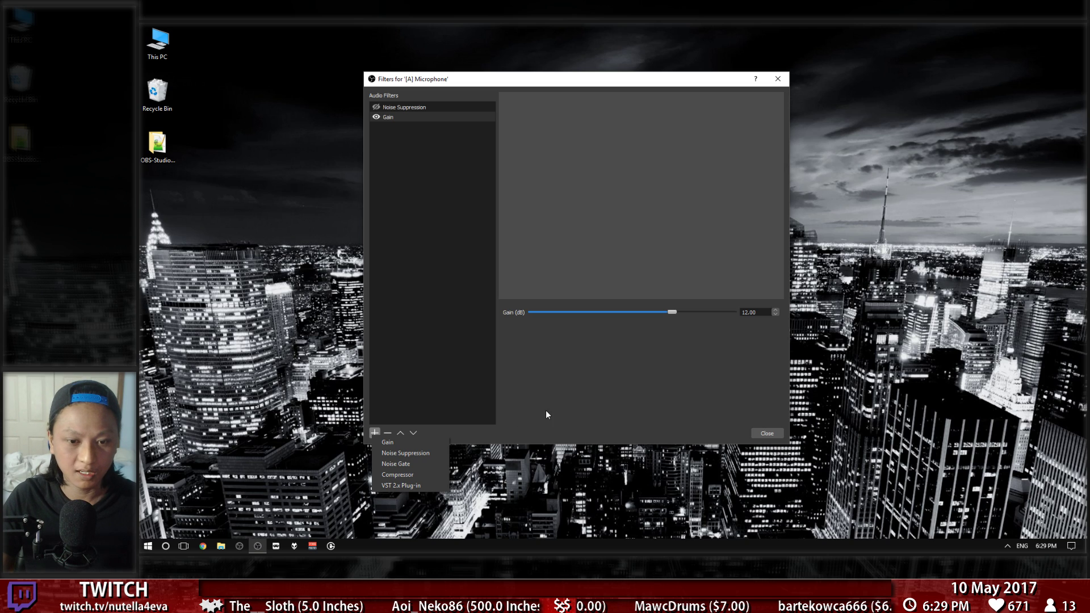
click(394, 485)
text(Re)
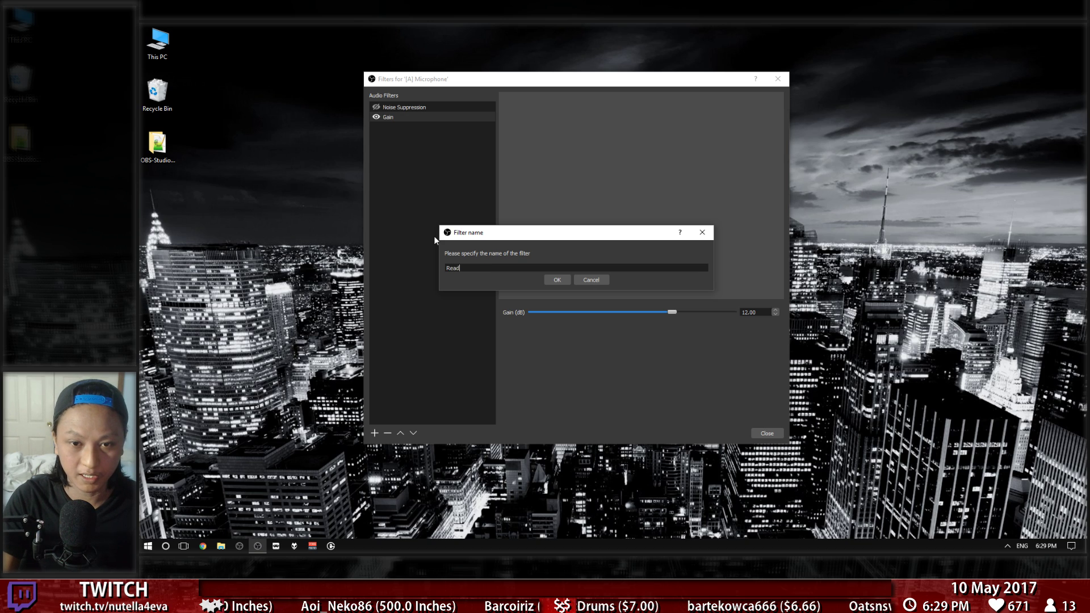
text(afie)
key(BackSpace)
text(r)
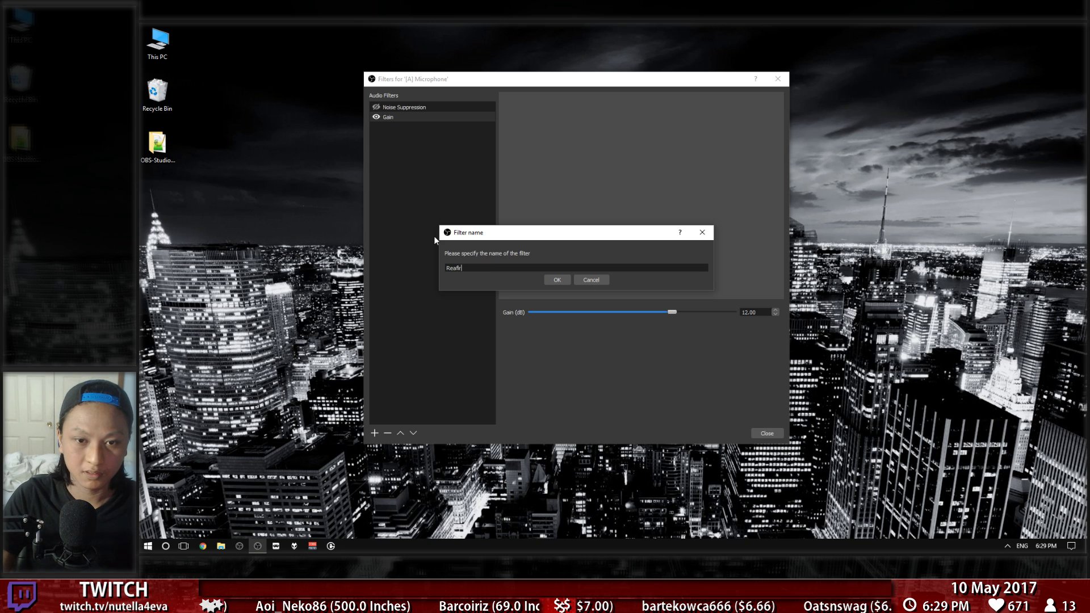
key(Return)
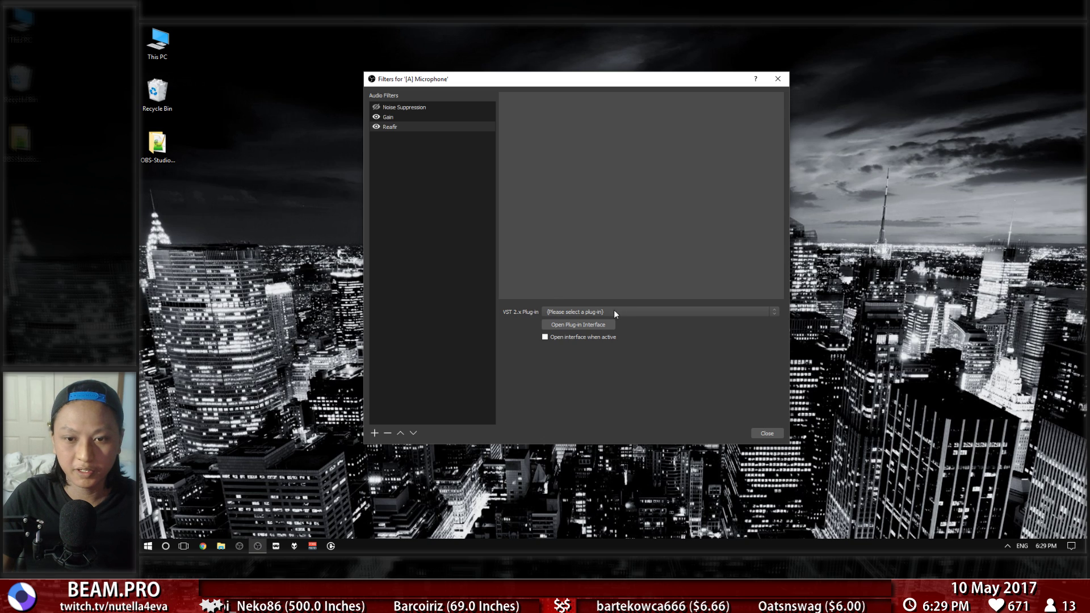
click(594, 312)
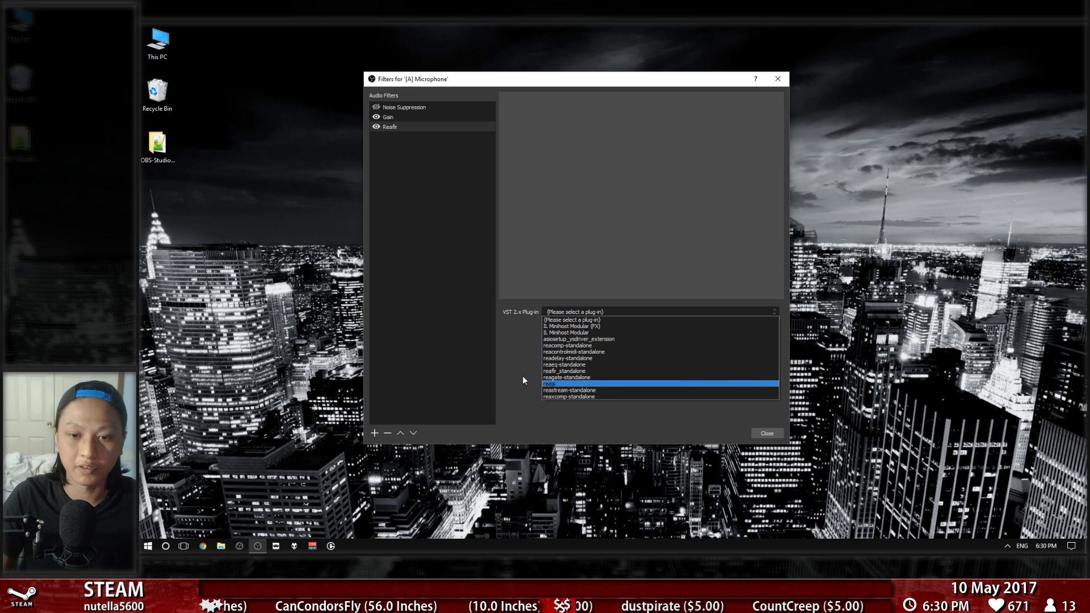
click(575, 372)
click(604, 325)
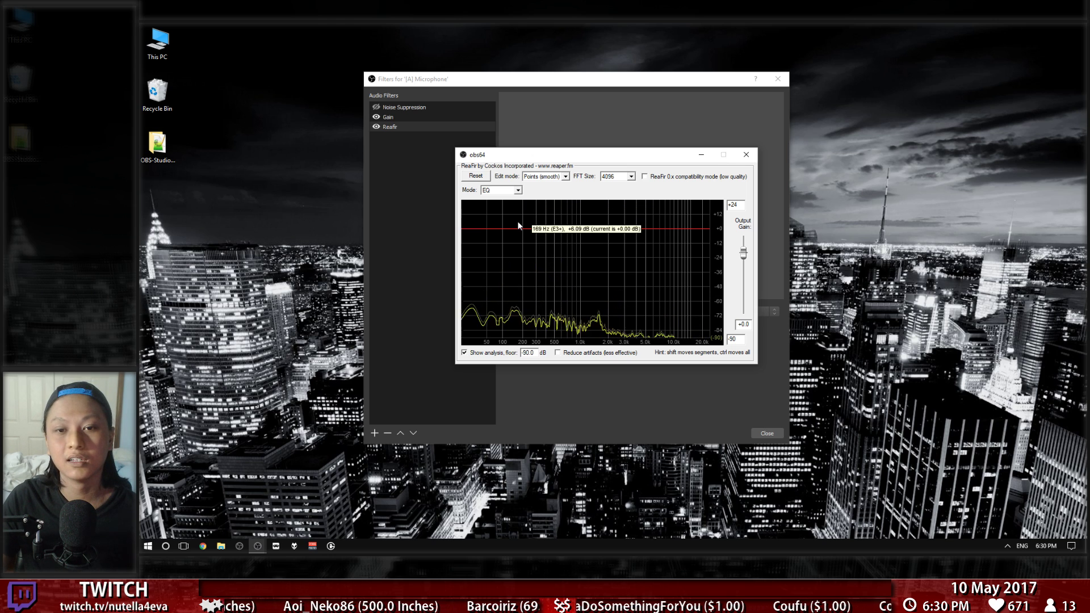
Step: Add two points to the flat ReaFir EQ line, keep EQ mode, and reopen the Mode dropdown
click(544, 228)
click(627, 228)
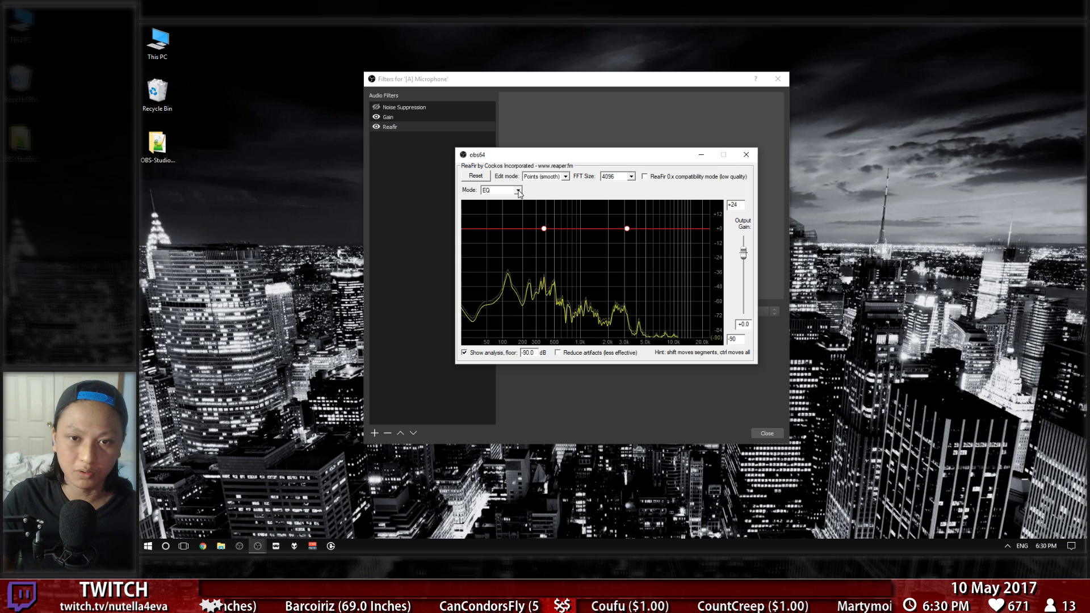
click(518, 191)
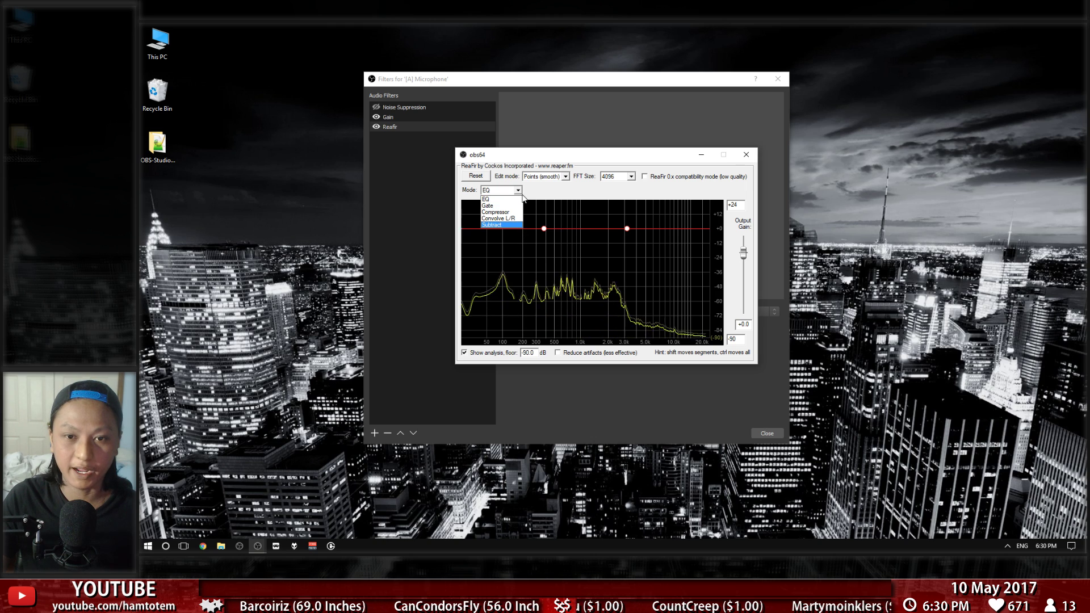
click(518, 191)
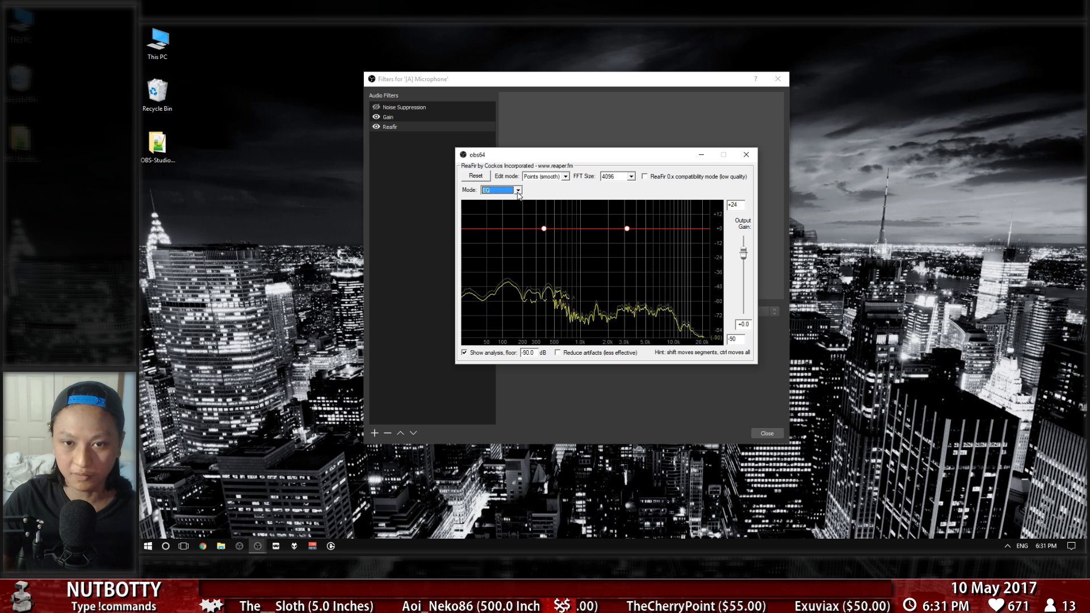
click(519, 194)
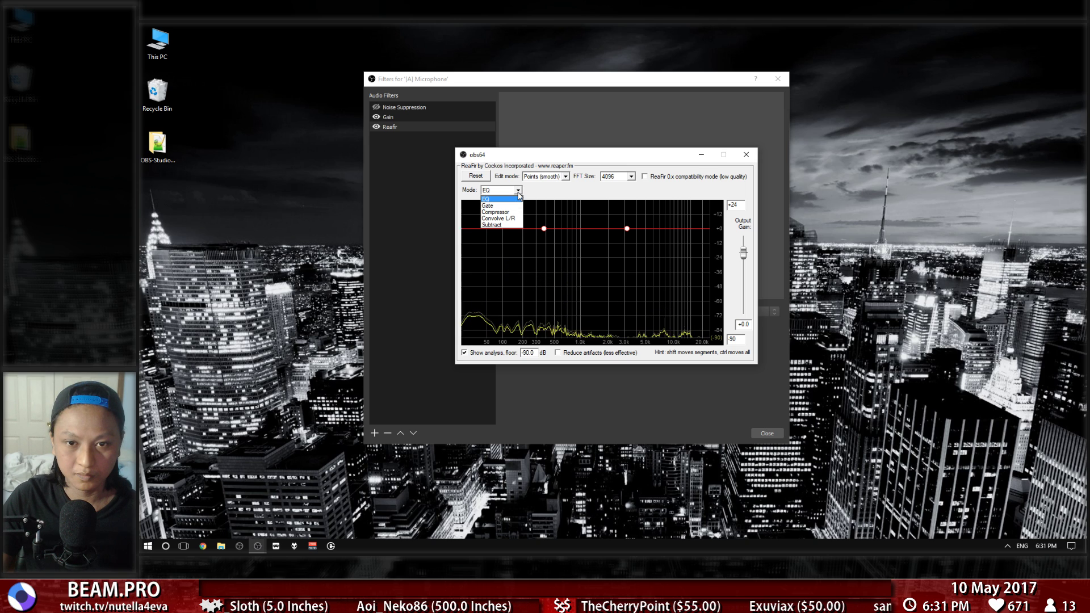
Step: Switch ReaFir to Subtract mode, capture a background noise profile during silence, then close the plug-in window
click(489, 226)
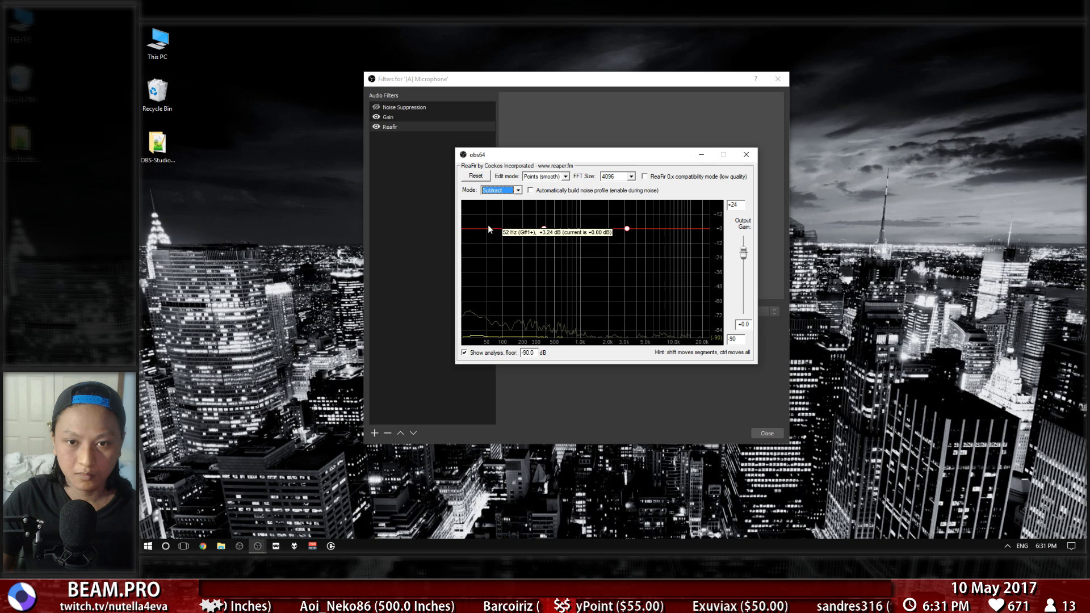
click(531, 192)
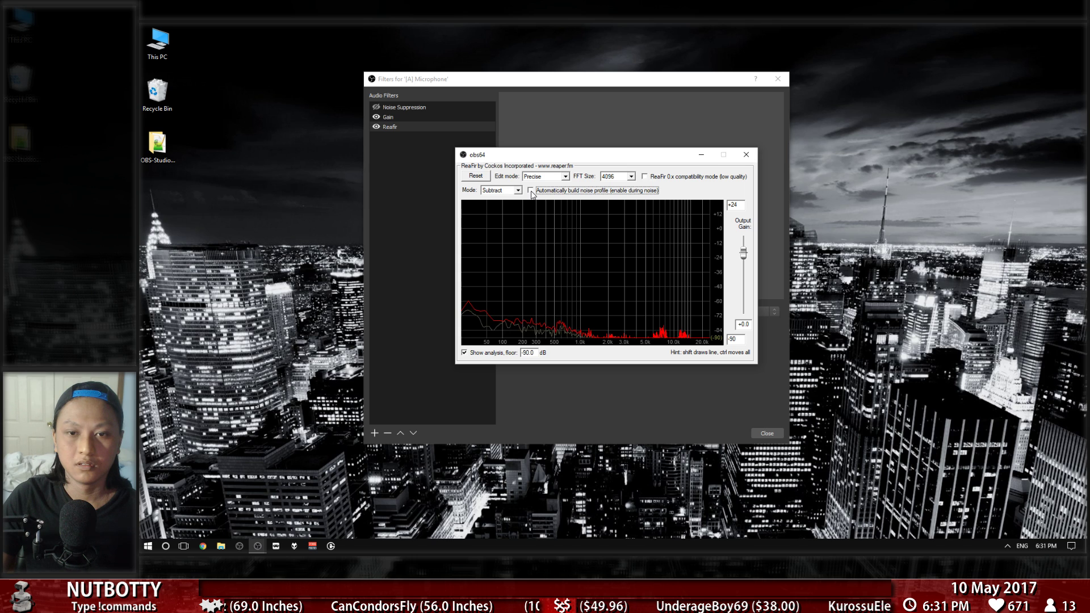
click(530, 192)
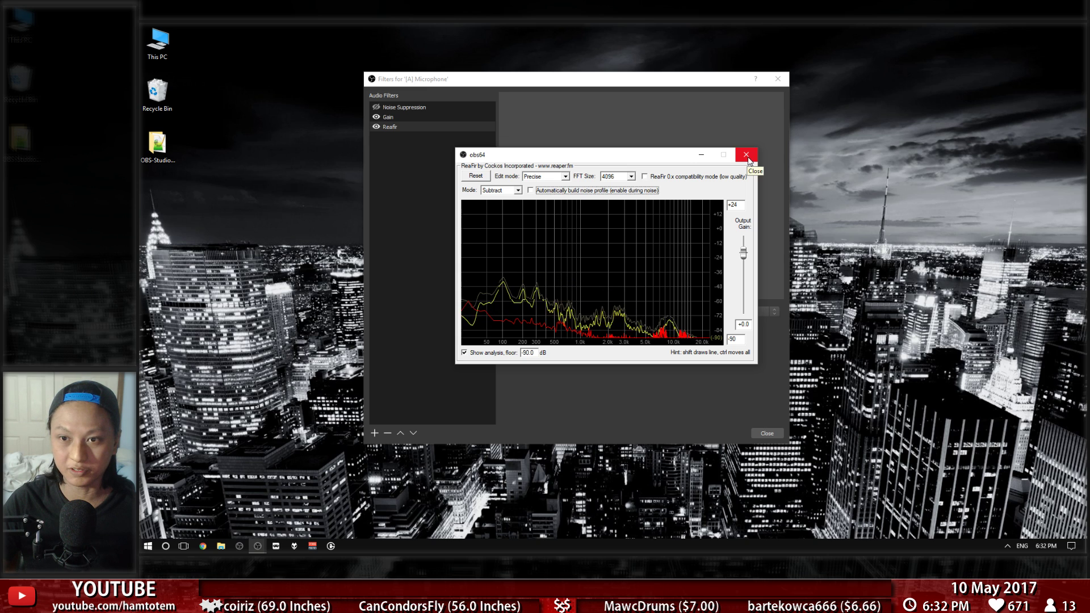
click(747, 157)
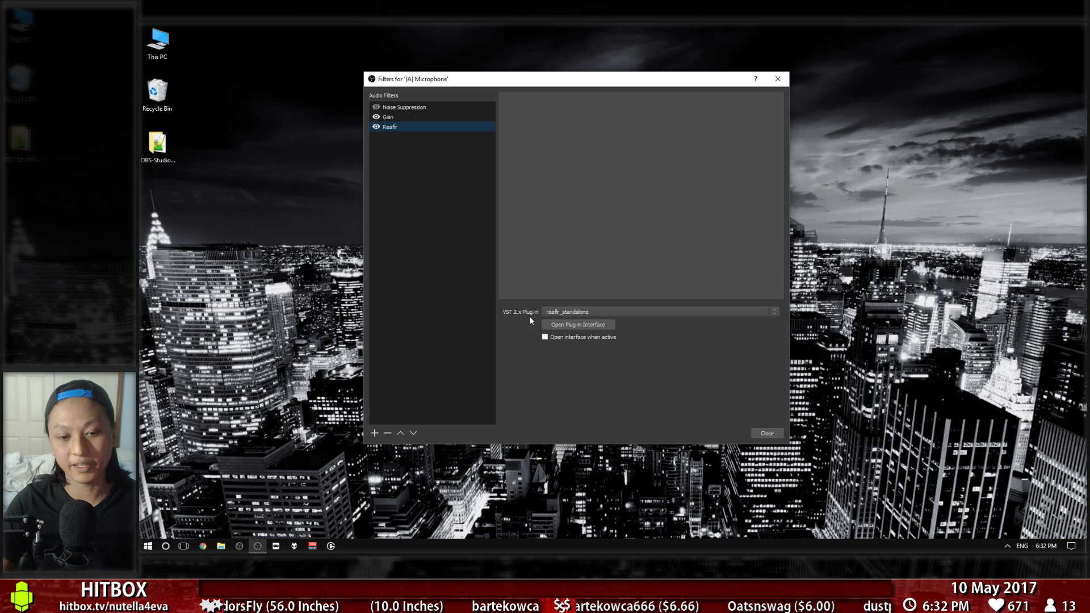
Step: Add a VST 2.x Plug-in filter named 'Reagate' that loads reagate-standalone
click(376, 433)
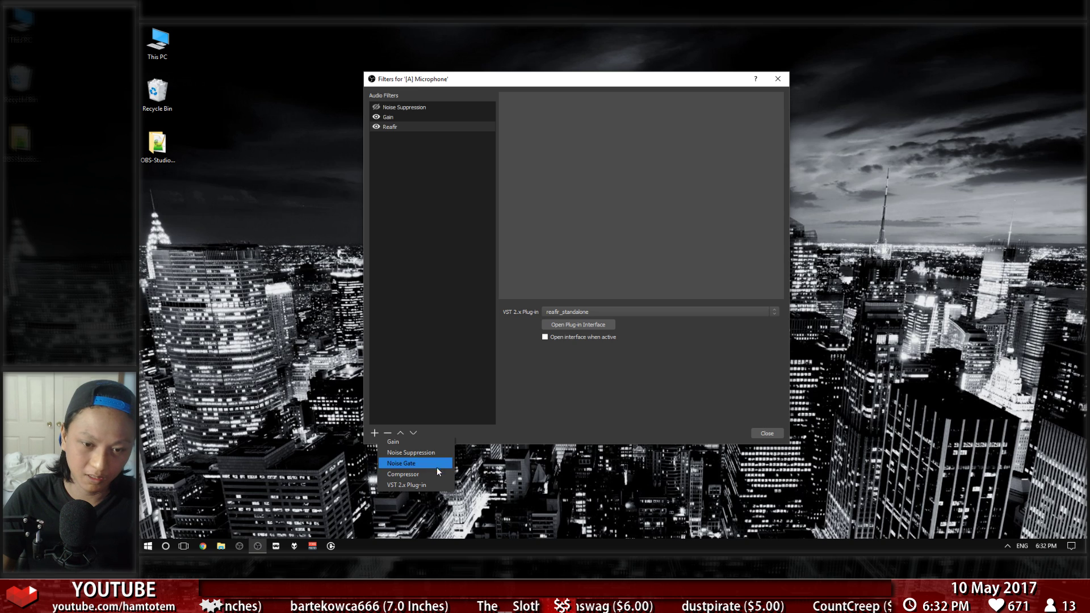
click(400, 486)
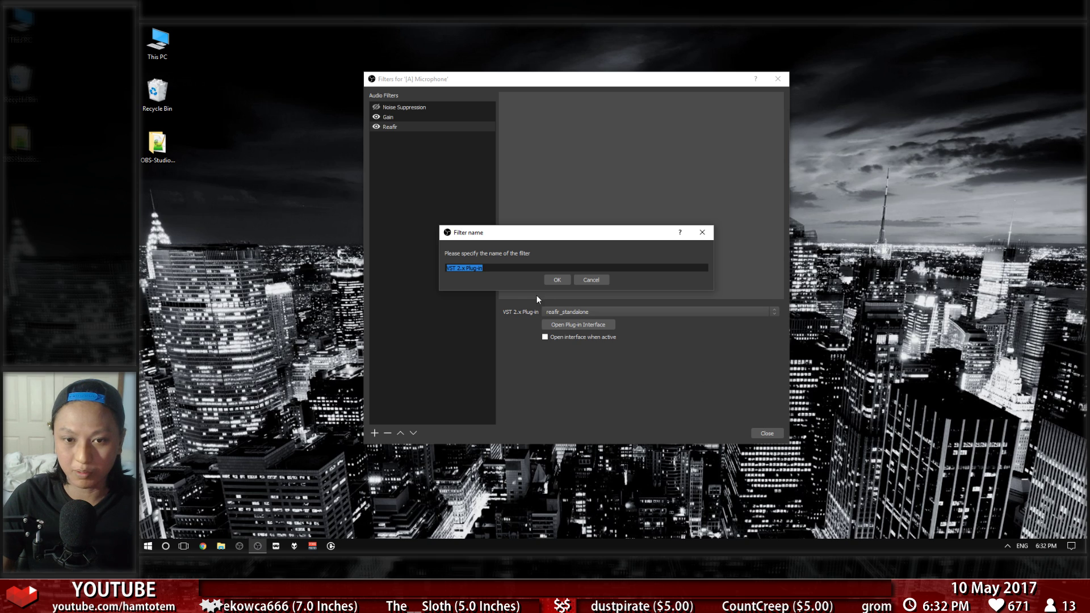
text(Reagate)
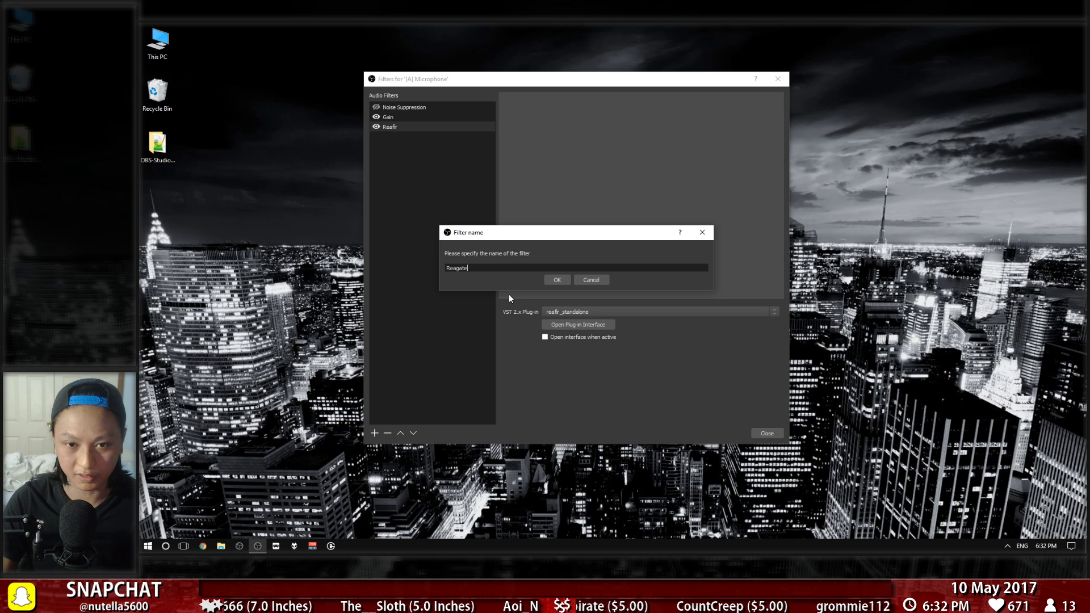
key(Return)
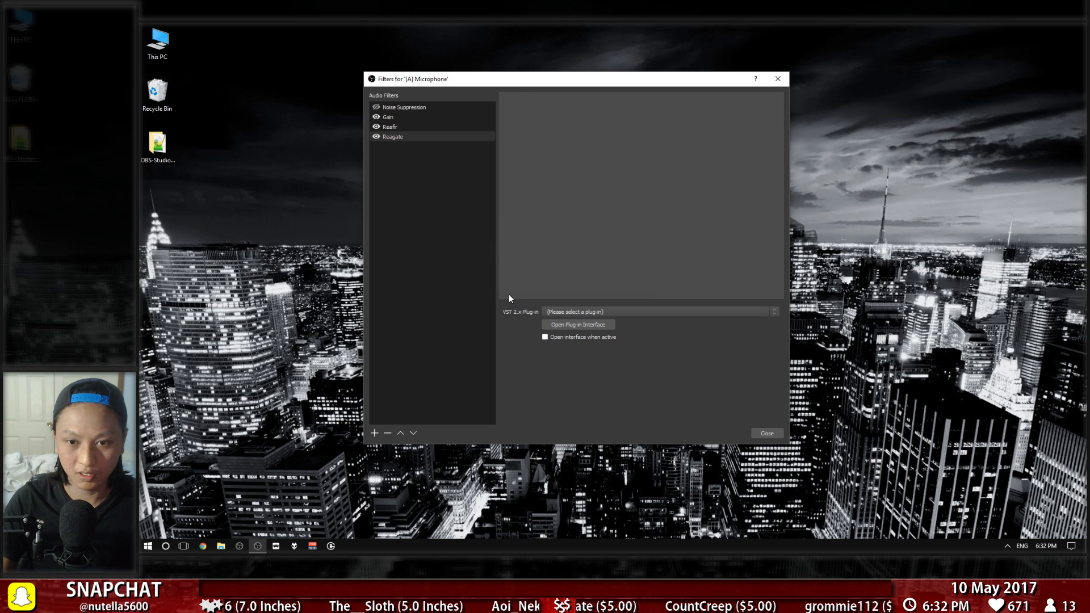
click(599, 312)
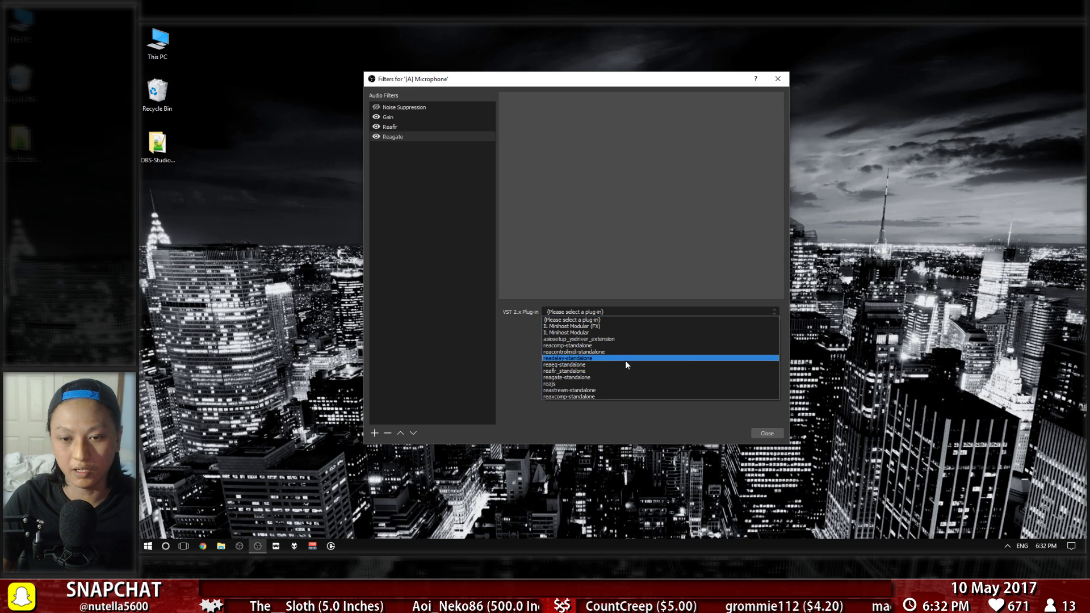
click(560, 378)
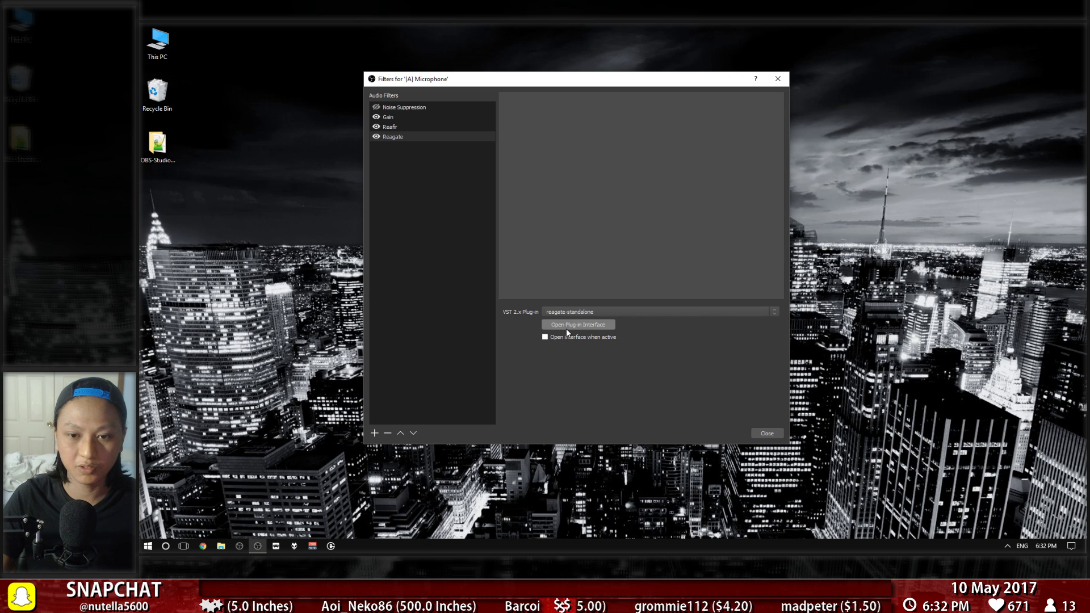
Step: Open the ReaGate plug-in interface from the Reagate filter's settings
click(566, 329)
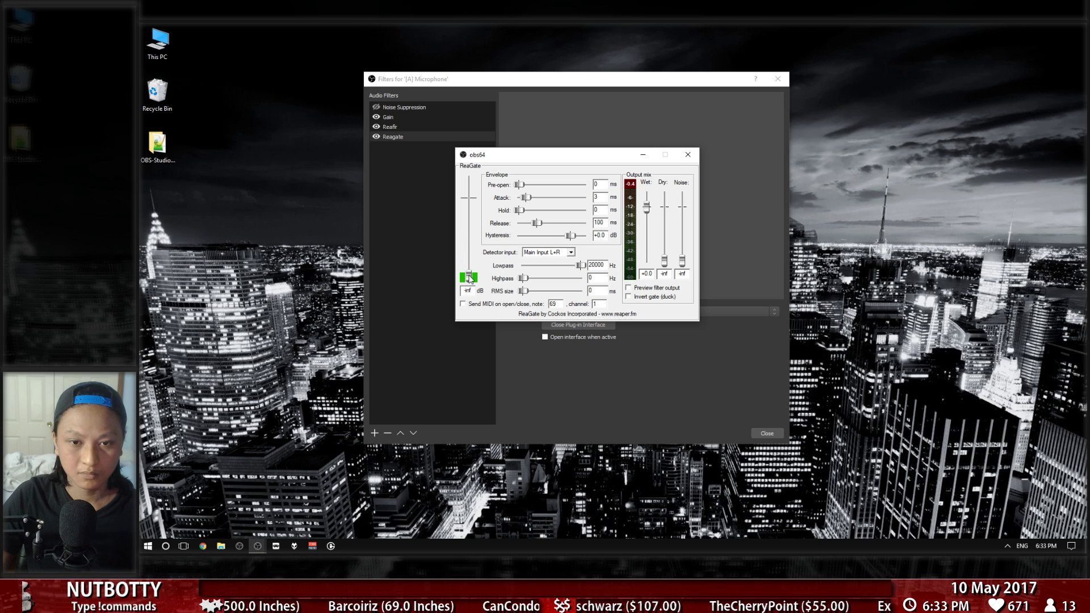
Step: Raise the ReaGate threshold to -62.6 dB, then close the ReaGate and Filters windows
drag(470, 278, 469, 275)
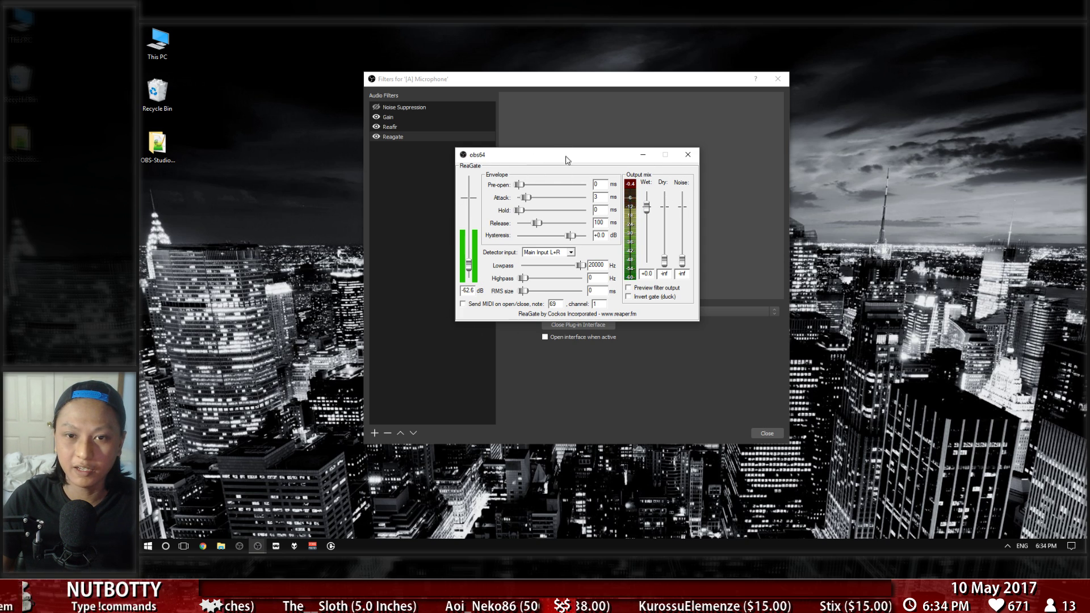
drag(584, 158, 439, 177)
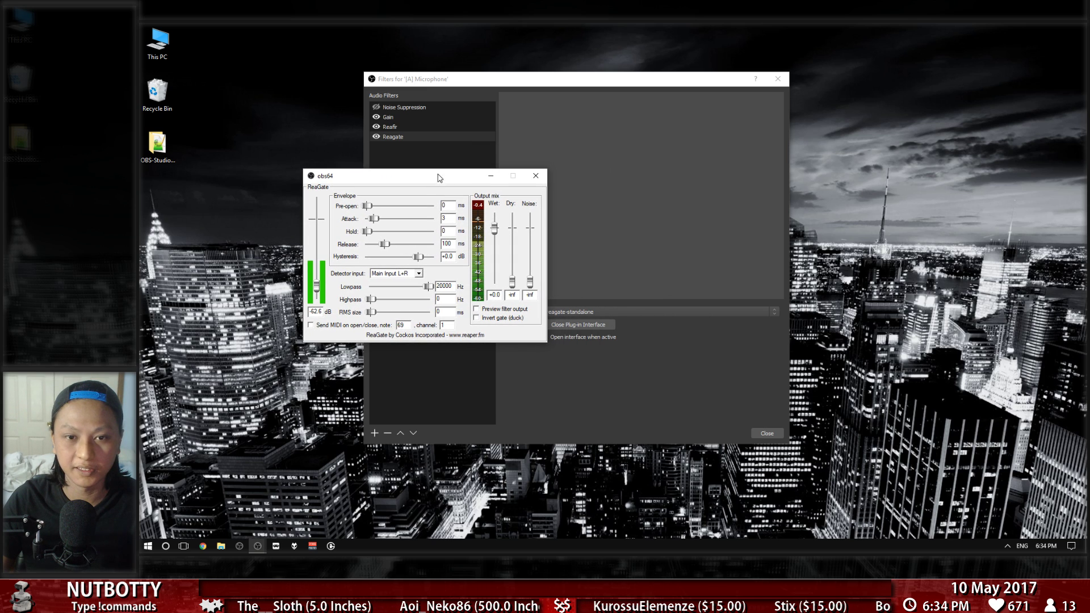
click(537, 177)
click(766, 433)
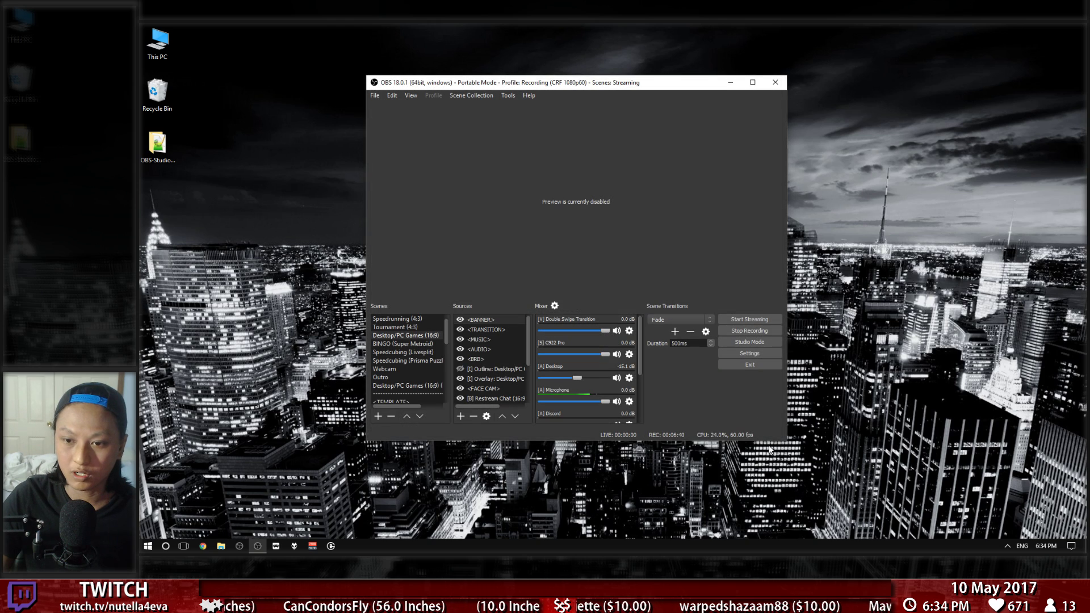